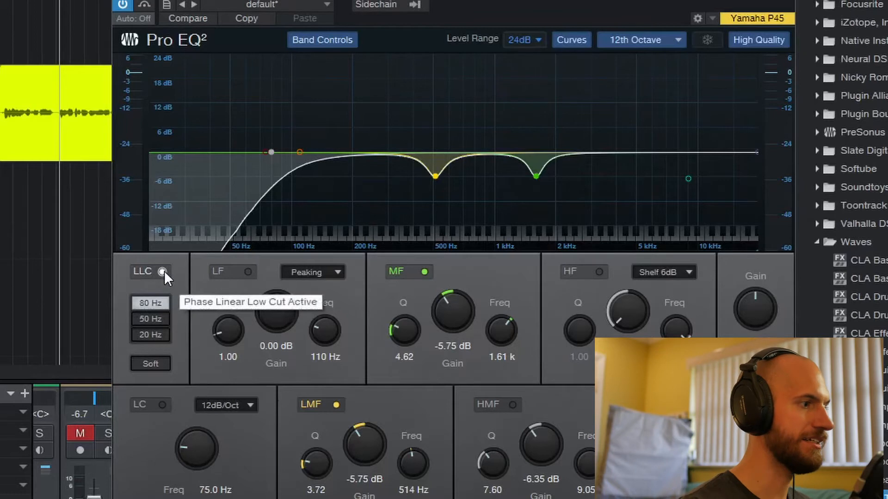
Try the regular low cut at 24dB/Oct in place of the 80 Hz phase-linear low cut, and switch back to the phase-linear one
{"action": "left_click", "coordinate": [163, 272]}
{"action": "left_click_drag", "start_coordinate": [265, 158], "coordinate": [263, 178]}
{"action": "left_click", "coordinate": [229, 407]}
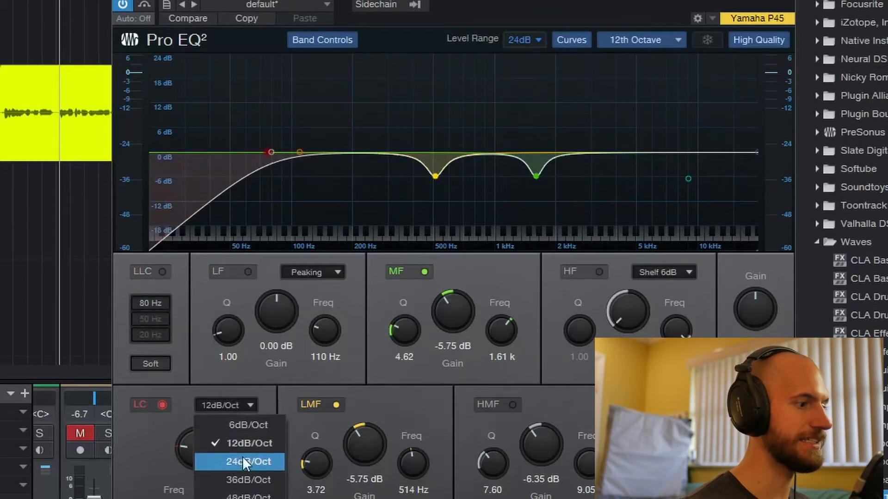
{"action": "left_click", "coordinate": [245, 462]}
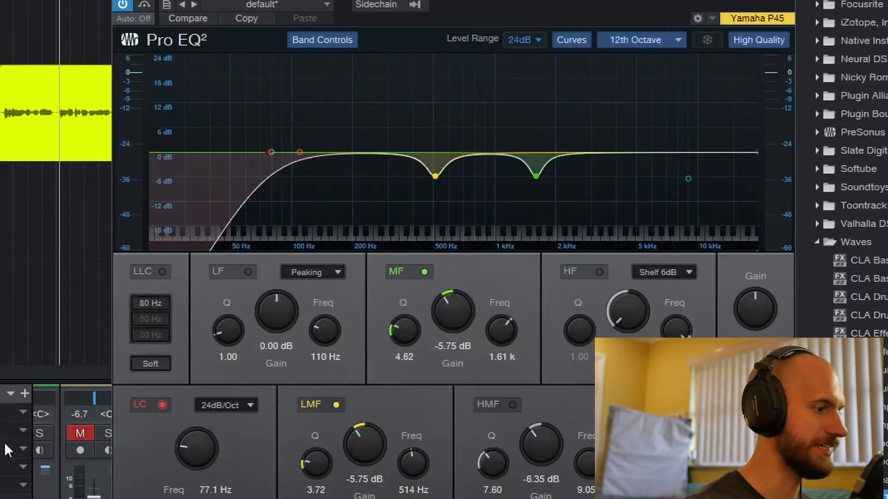
{"action": "left_click", "coordinate": [162, 405]}
{"action": "left_click", "coordinate": [162, 271]}
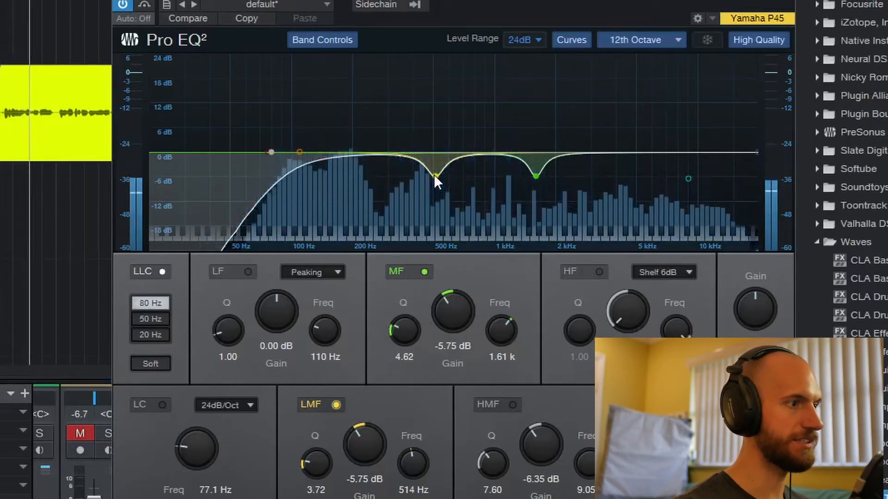
Sweep the LMF band with a boost of about 22 dB during playback, settle it at 490 Hz and cut it to -5.30 dB
{"action": "left_click_drag", "start_coordinate": [433, 173], "coordinate": [449, 62]}
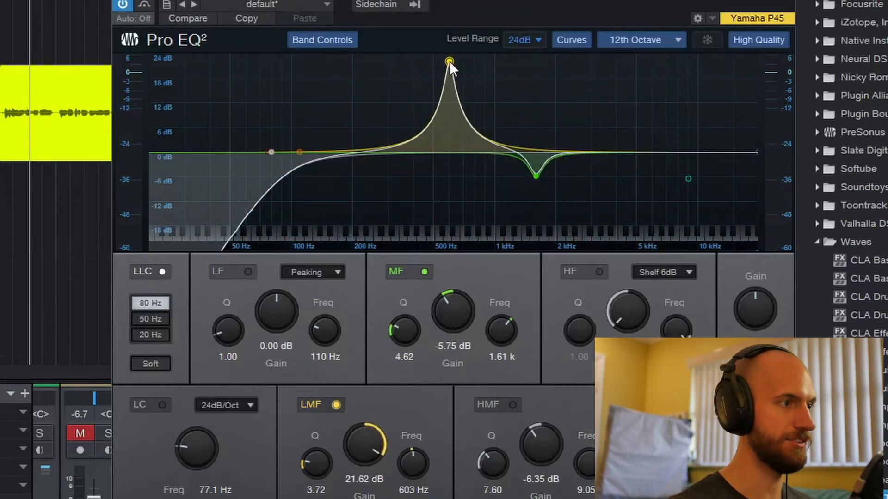
{"action": "left_click_drag", "start_coordinate": [449, 61], "coordinate": [450, 59]}
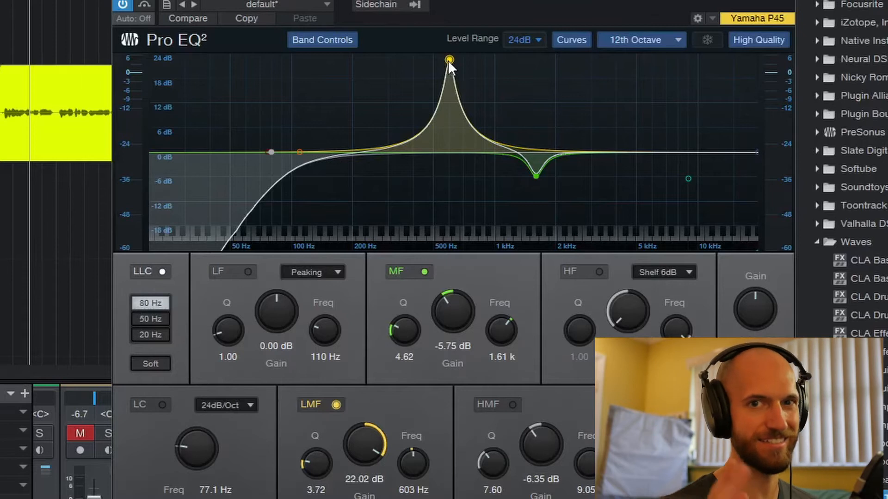
{"action": "key", "text": "space"}
{"action": "mouse_move", "coordinate": [448, 60]}
{"action": "left_mouse_down"}
{"action": "mouse_move", "coordinate": [420, 62]}
{"action": "mouse_move", "coordinate": [431, 60]}
{"action": "left_mouse_up"}
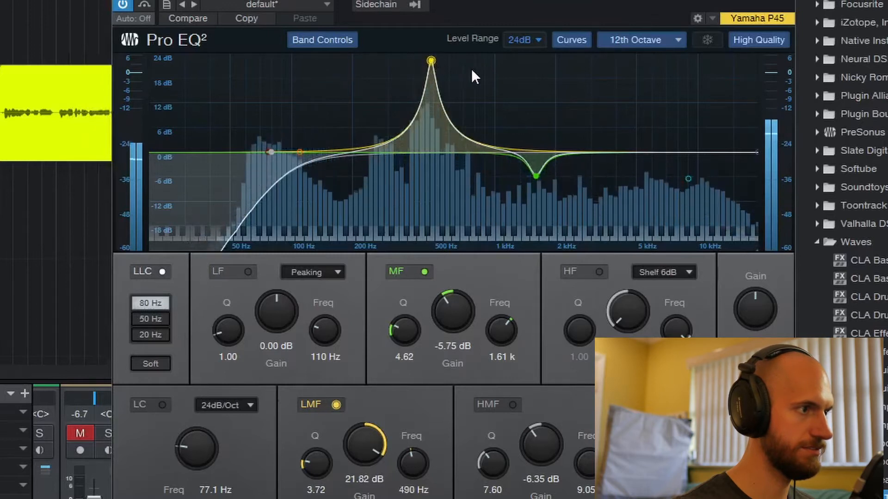
{"action": "key", "text": "space"}
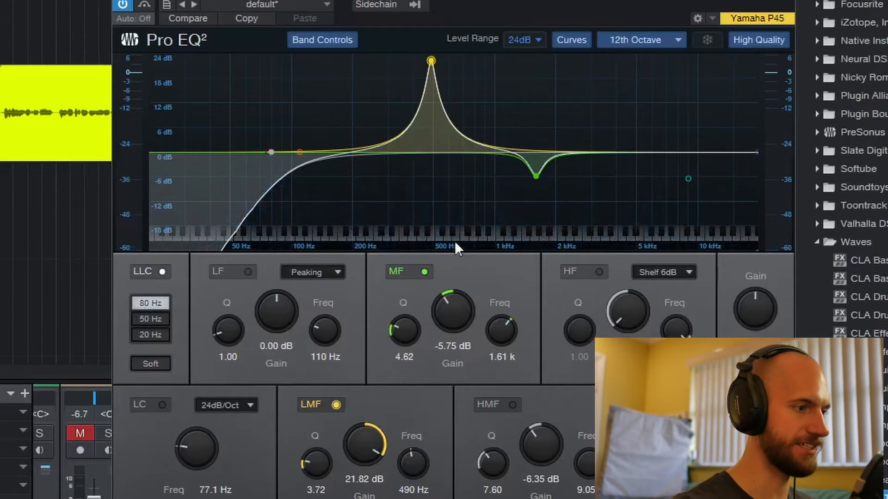
{"action": "left_click_drag", "start_coordinate": [453, 309], "coordinate": [455, 304]}
{"action": "left_click_drag", "start_coordinate": [370, 440], "coordinate": [370, 489]}
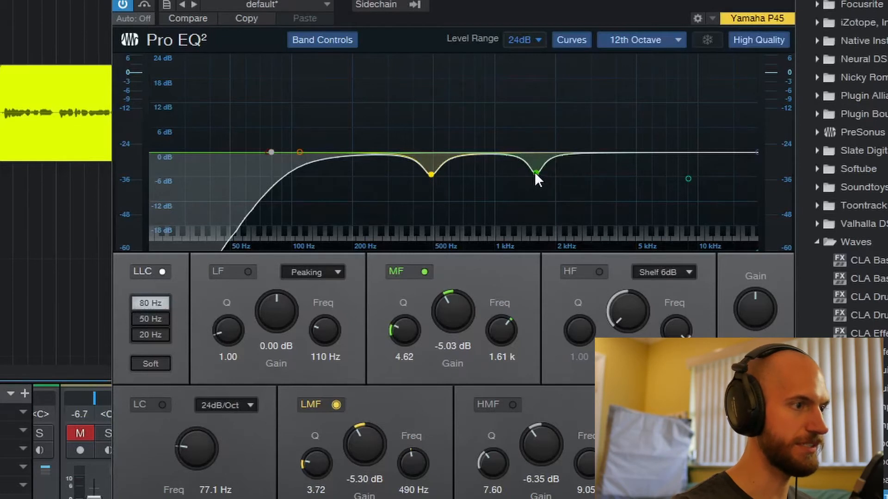
Boost the MF band to about 22 dB at 1.63 kHz during playback, cut it to -5.67 dB, and close the equalizer
{"action": "key", "text": "space"}
{"action": "left_click_drag", "start_coordinate": [534, 171], "coordinate": [537, 57]}
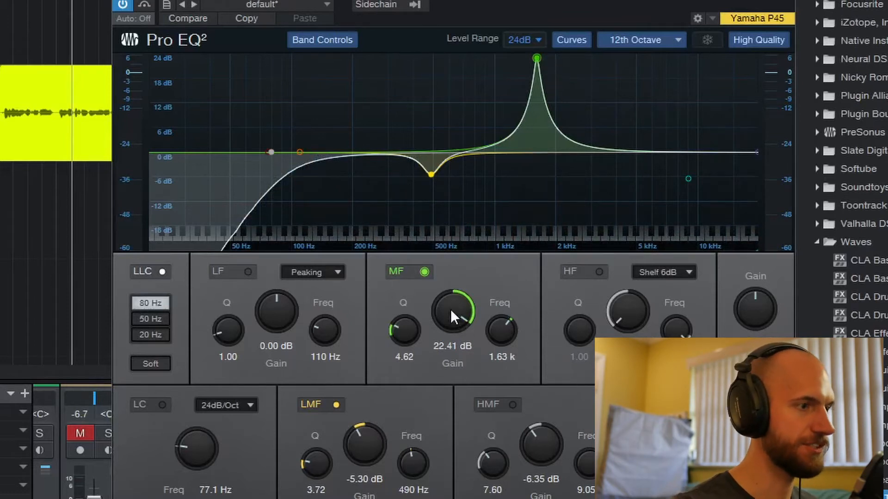
{"action": "left_click_drag", "start_coordinate": [451, 309], "coordinate": [534, 488]}
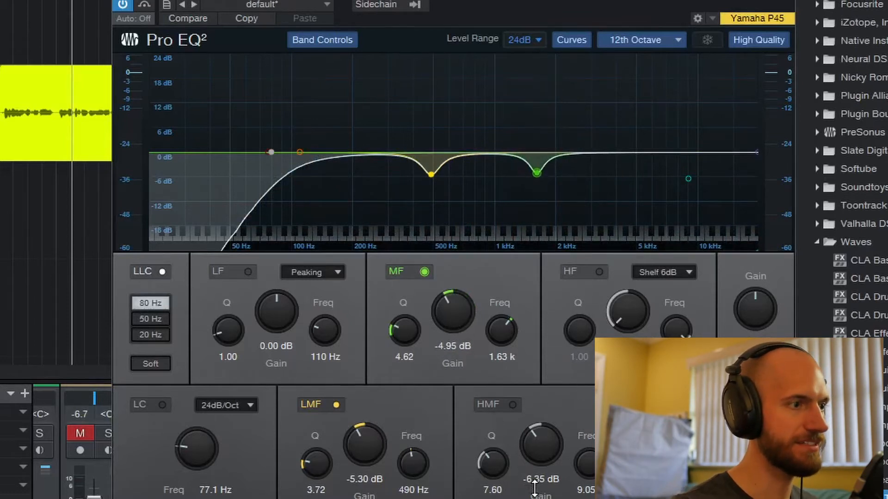
{"action": "left_click_drag", "start_coordinate": [446, 315], "coordinate": [447, 321]}
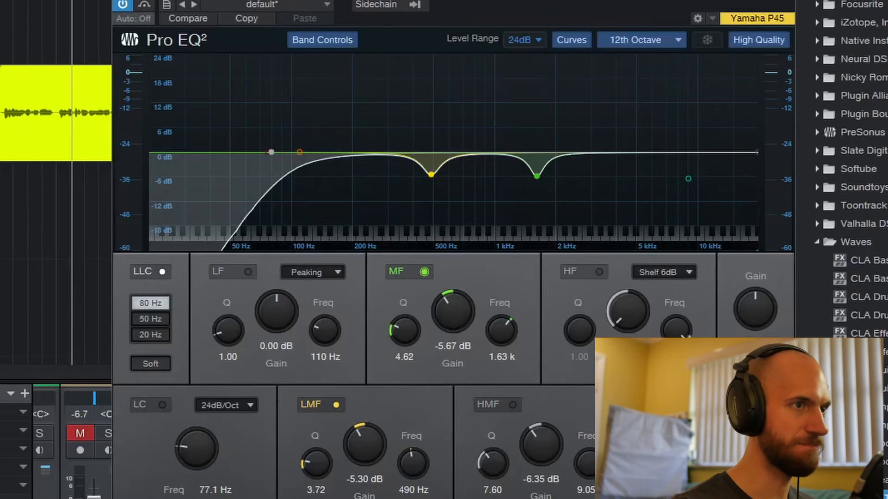
{"action": "key", "text": "Escape"}
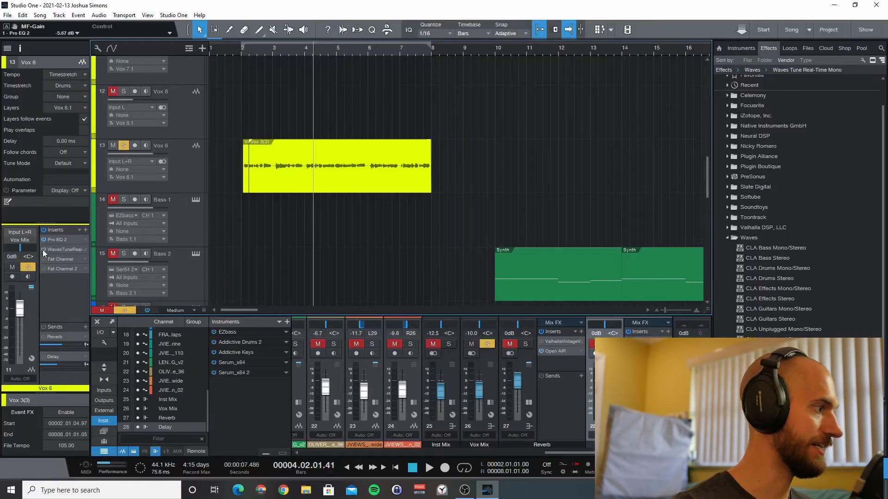
Enable Waves Tune Real-Time on Vox 6, audition its pitch correction from position 2.03, and close the plug-in
{"action": "left_click", "coordinate": [61, 249]}
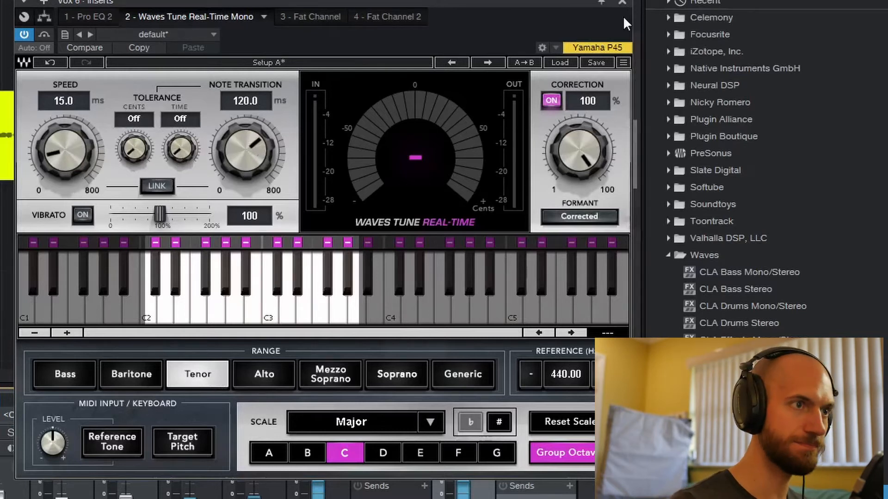
{"action": "left_click", "coordinate": [623, 3]}
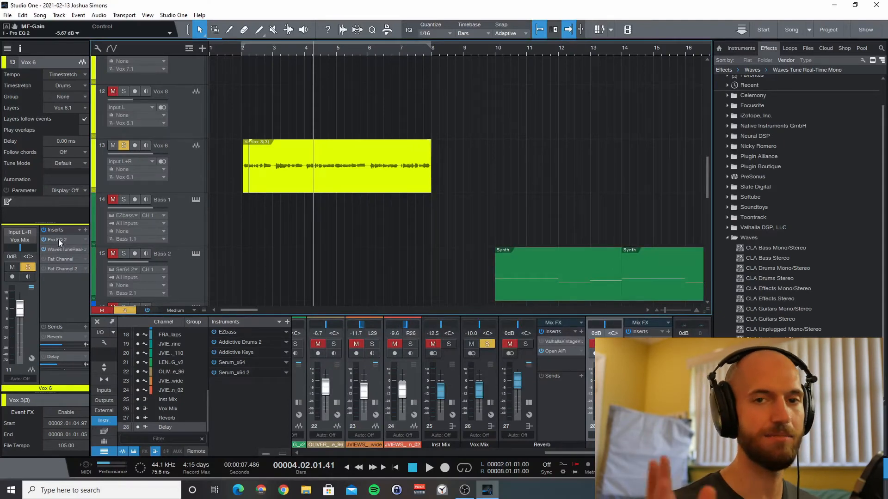
{"action": "left_click", "coordinate": [55, 248]}
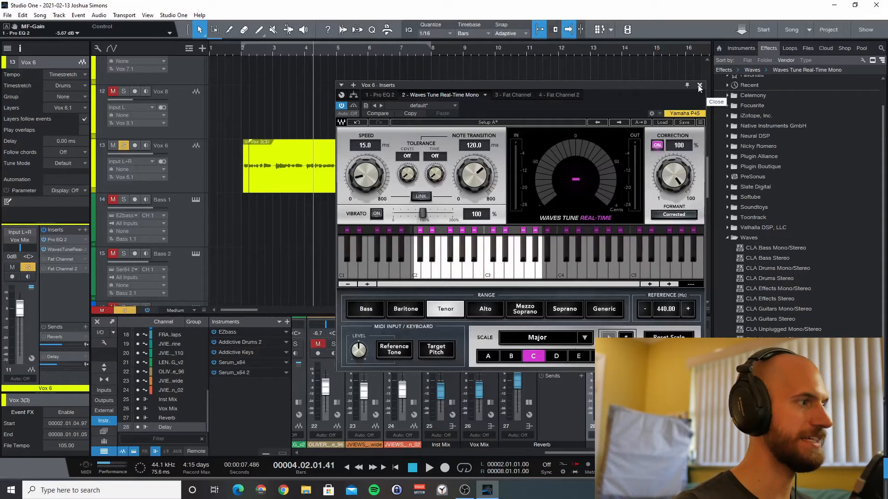
{"action": "left_click", "coordinate": [258, 55]}
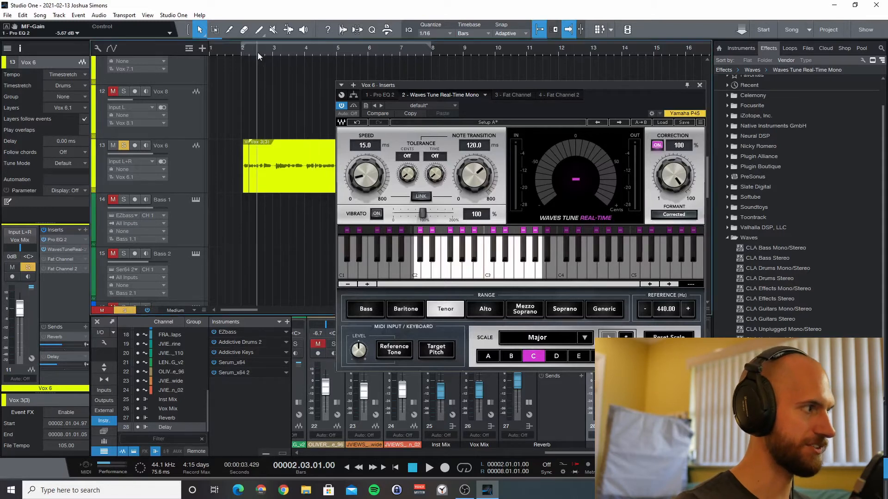
{"action": "key", "text": "space"}
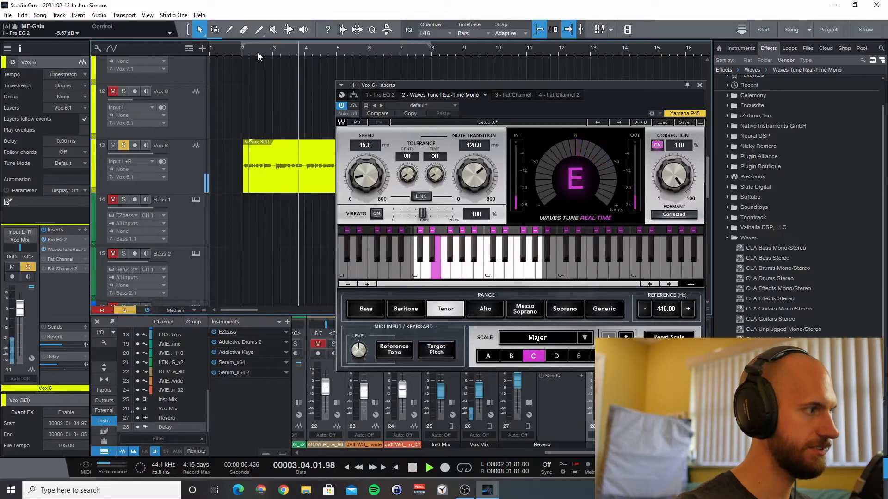
{"action": "key", "text": "space"}
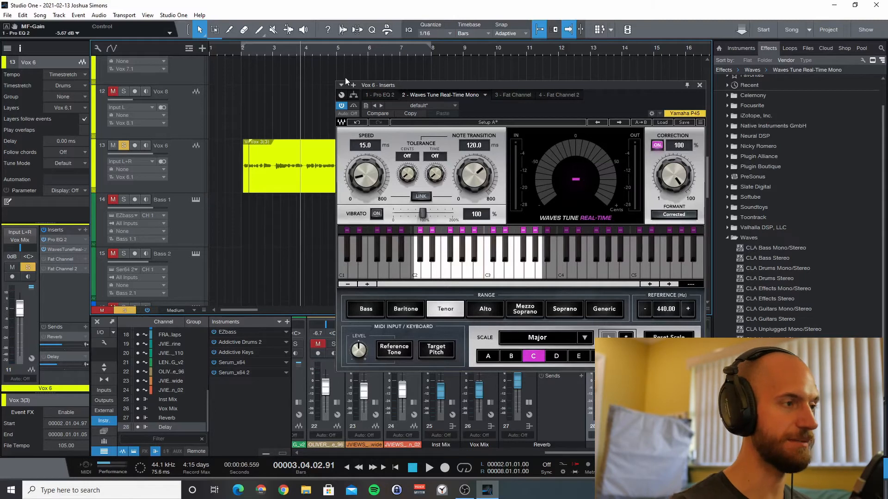
{"action": "left_click", "coordinate": [699, 86]}
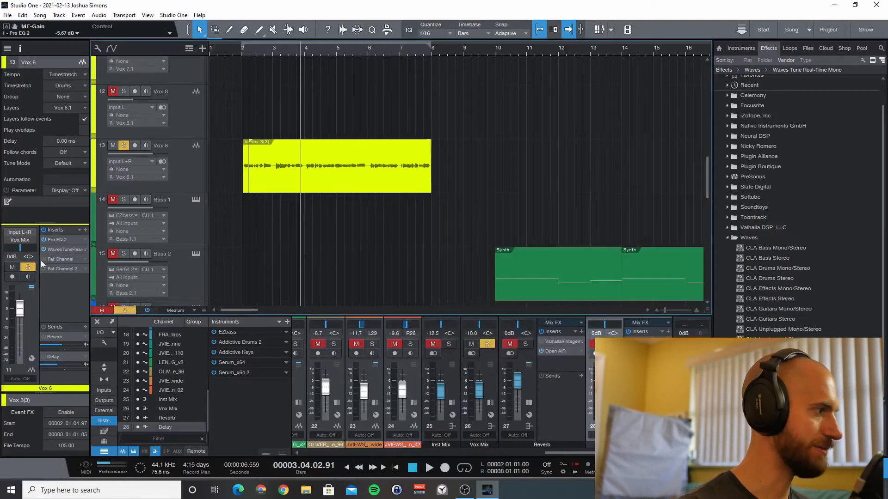
Enable the first Fat Channel on Vox 6, show its tube compressor, and compare the plug-in bypassed and active
{"action": "left_click", "coordinate": [60, 259]}
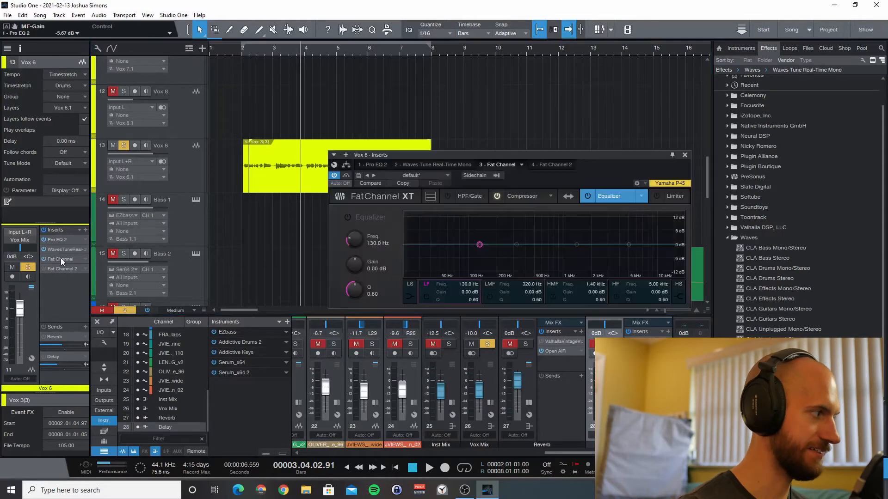
{"action": "left_click", "coordinate": [522, 196]}
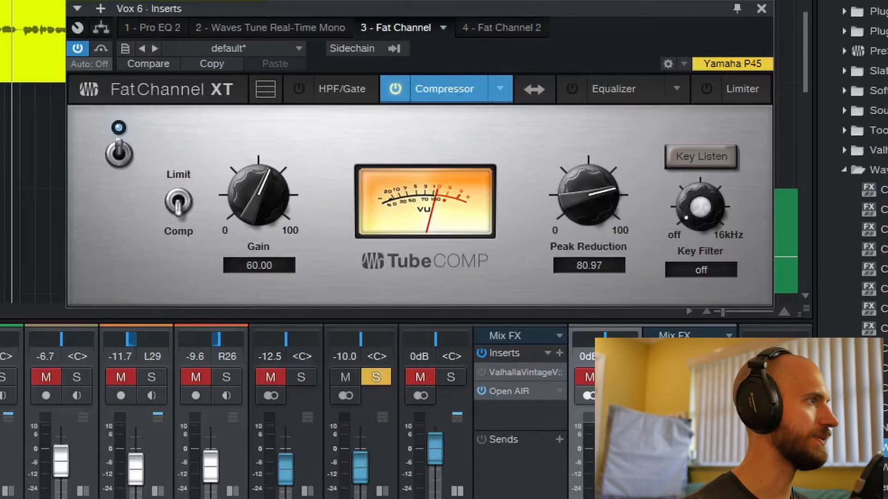
{"action": "left_click", "coordinate": [77, 47]}
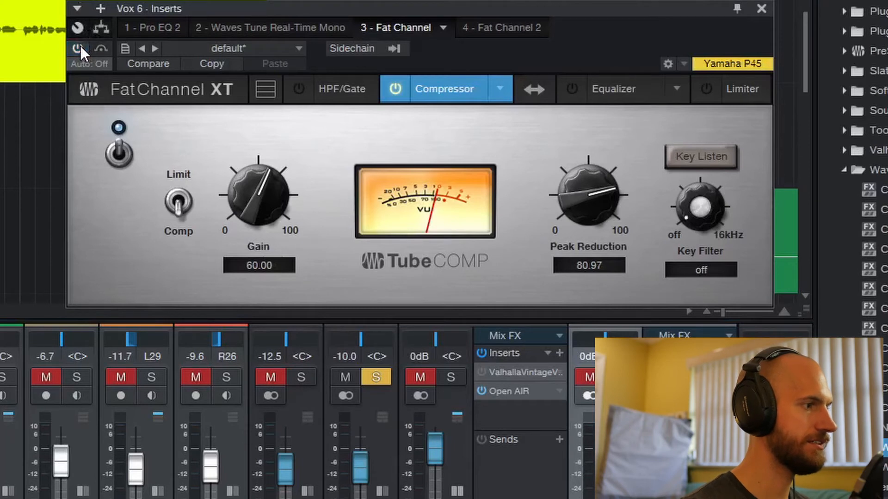
{"action": "left_click", "coordinate": [80, 47]}
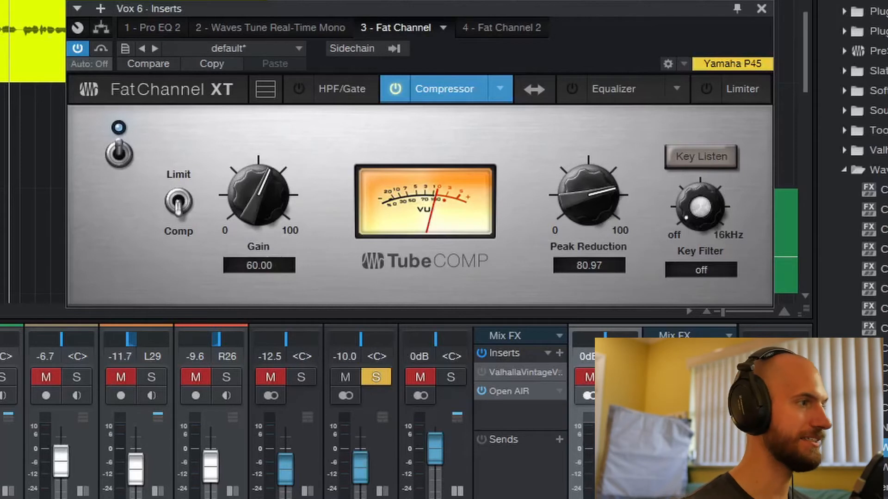
Reposition the plug-in window and set the tube compressor's Peak Reduction to 84.97
{"action": "left_click_drag", "start_coordinate": [354, 4], "coordinate": [354, 44]}
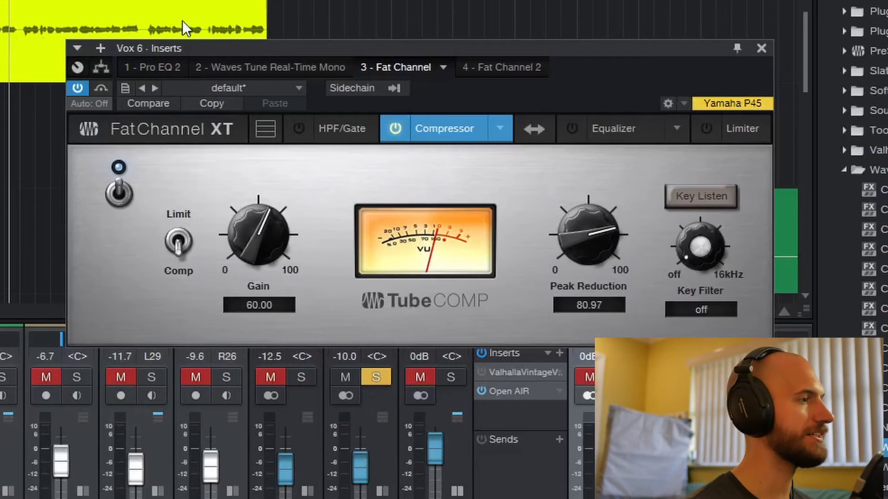
{"action": "left_click_drag", "start_coordinate": [172, 48], "coordinate": [150, 0]}
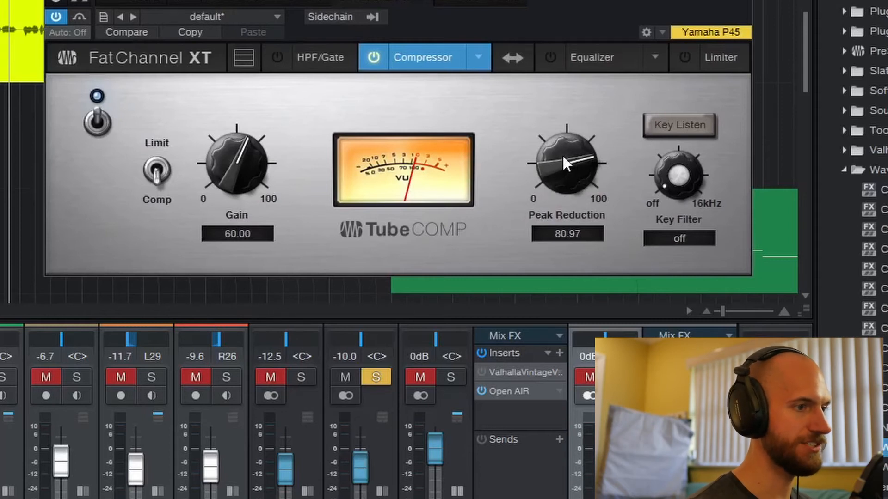
{"action": "left_click_drag", "start_coordinate": [562, 154], "coordinate": [577, 201]}
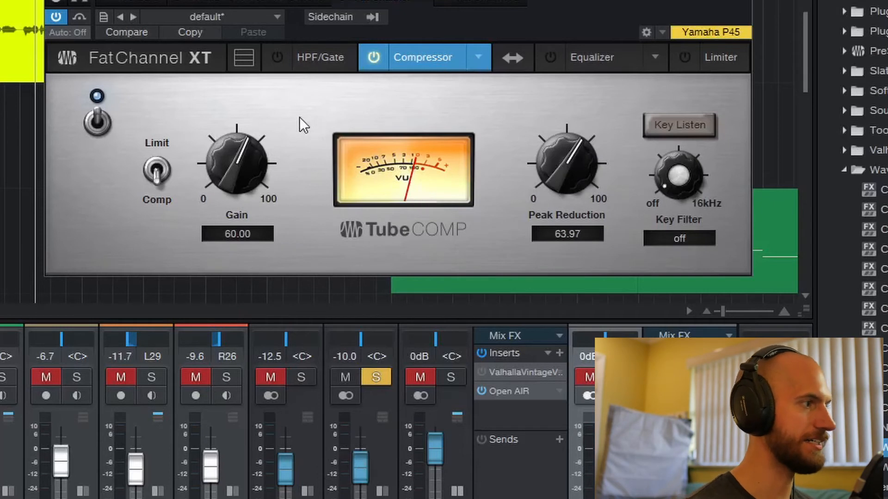
{"action": "left_click_drag", "start_coordinate": [565, 178], "coordinate": [562, 128]}
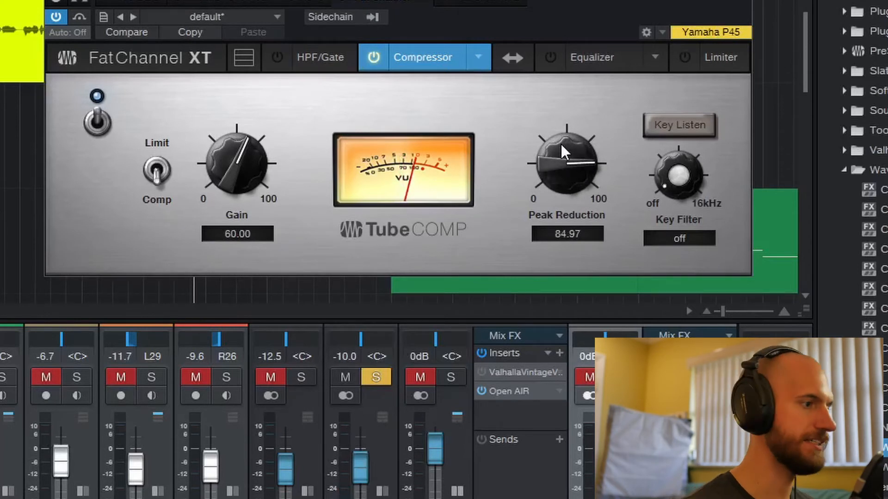
Set the tube compressor's Gain to 69.00 and close the plug-in
{"action": "left_click_drag", "start_coordinate": [220, 160], "coordinate": [237, 199]}
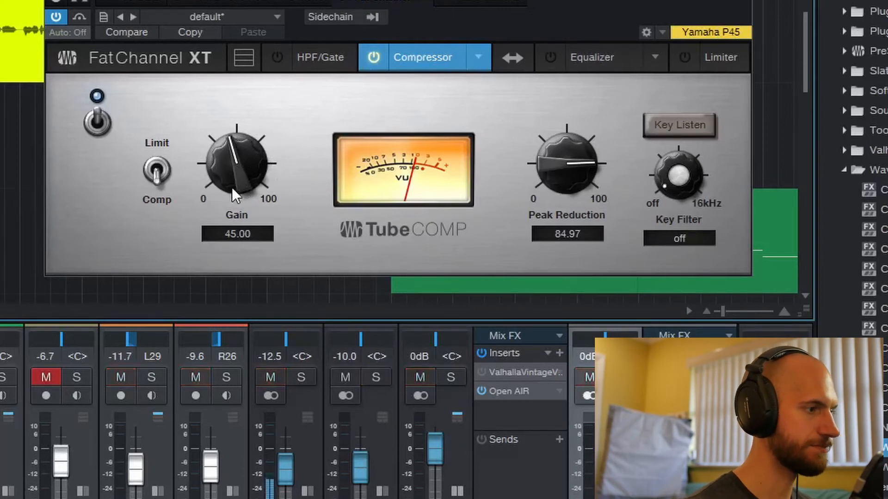
{"action": "left_click_drag", "start_coordinate": [232, 188], "coordinate": [232, 135]}
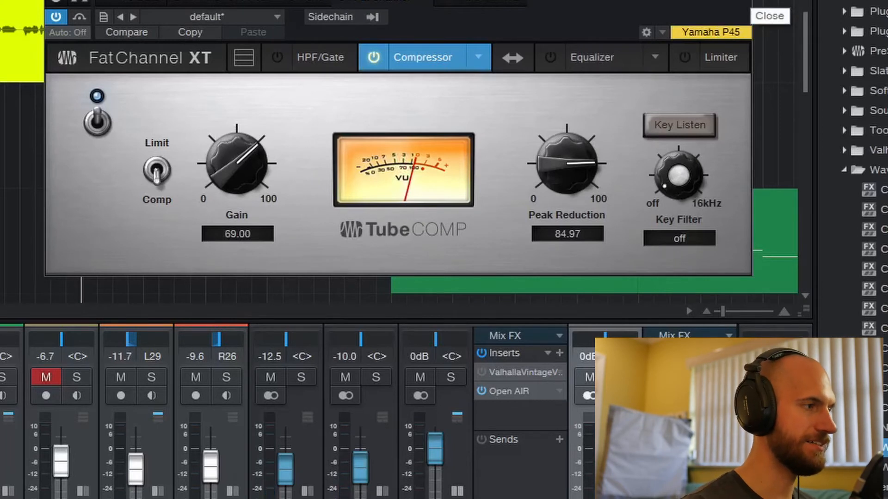
{"action": "left_click", "coordinate": [746, 2]}
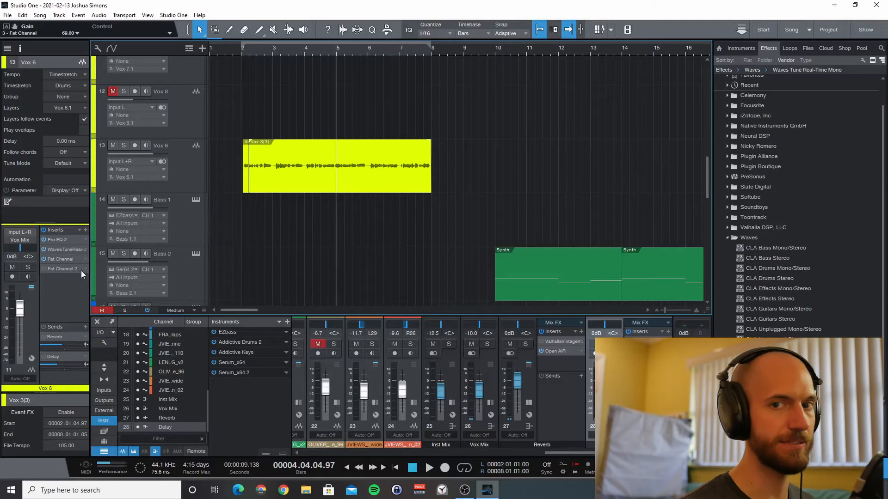
Enable Fat Channel 2 on Vox 6, show its Vintage EQ, and compare the plug-in bypassed and active
{"action": "left_click", "coordinate": [52, 269]}
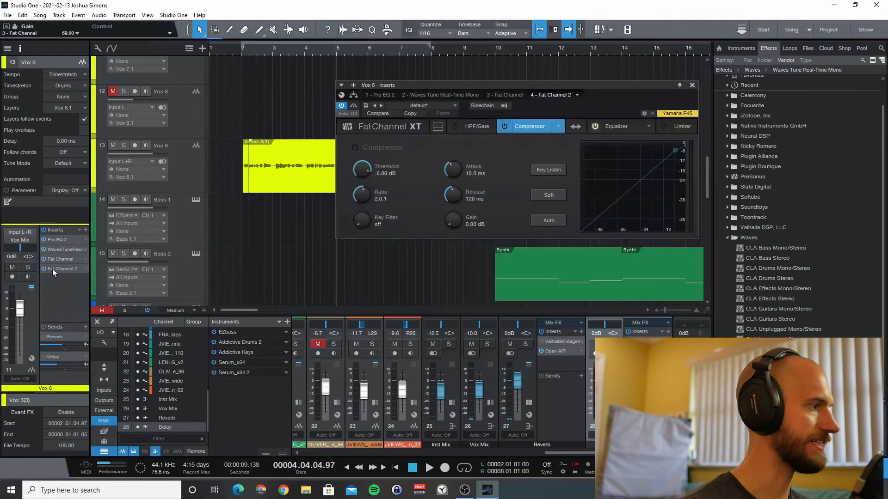
{"action": "left_click", "coordinate": [610, 127]}
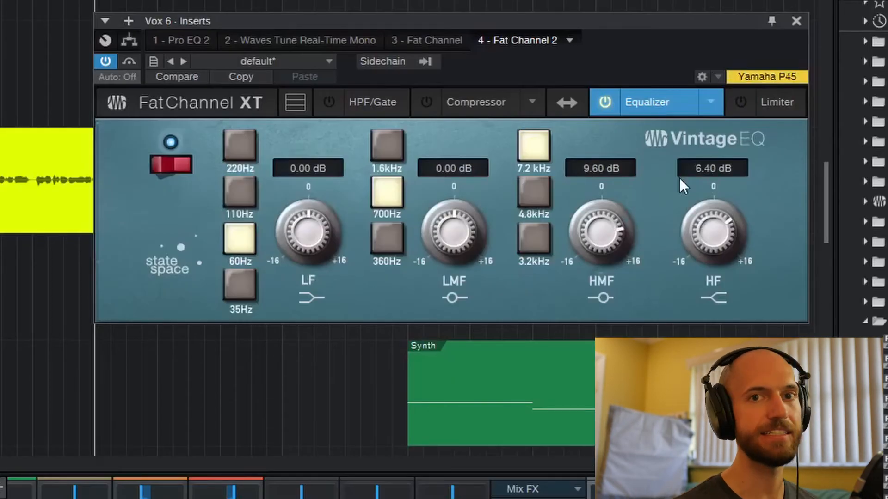
{"action": "left_click", "coordinate": [104, 60]}
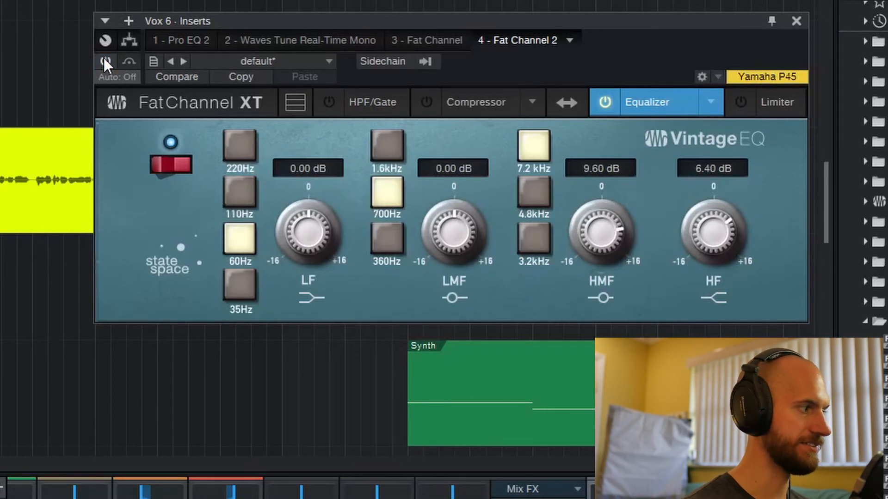
{"action": "left_click", "coordinate": [104, 60]}
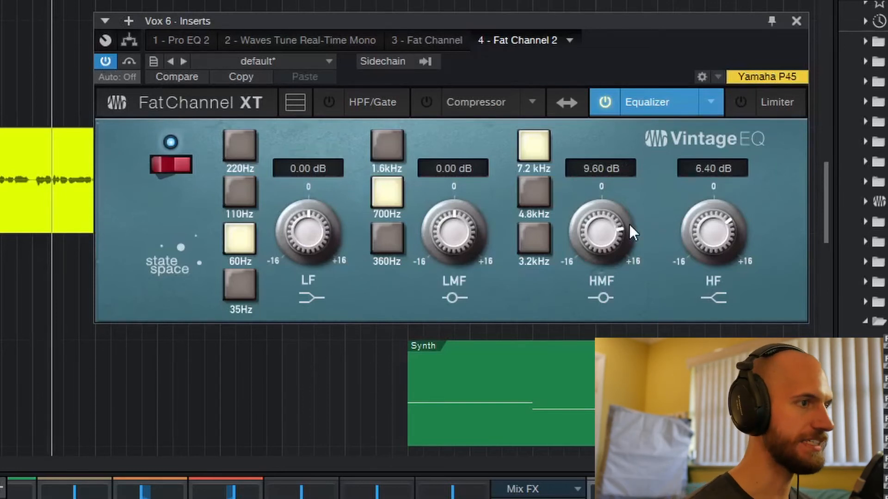
Reset the Vintage EQ's HMF and HF gains, set them to 8.16 dB and 6.24 dB respectively, and close the plug-in
{"action": "double_click", "coordinate": [608, 228]}
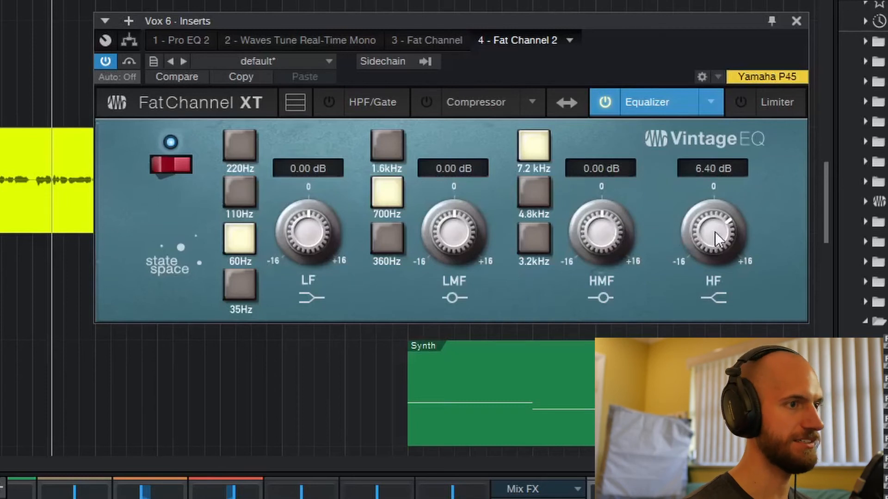
{"action": "double_click", "coordinate": [721, 233]}
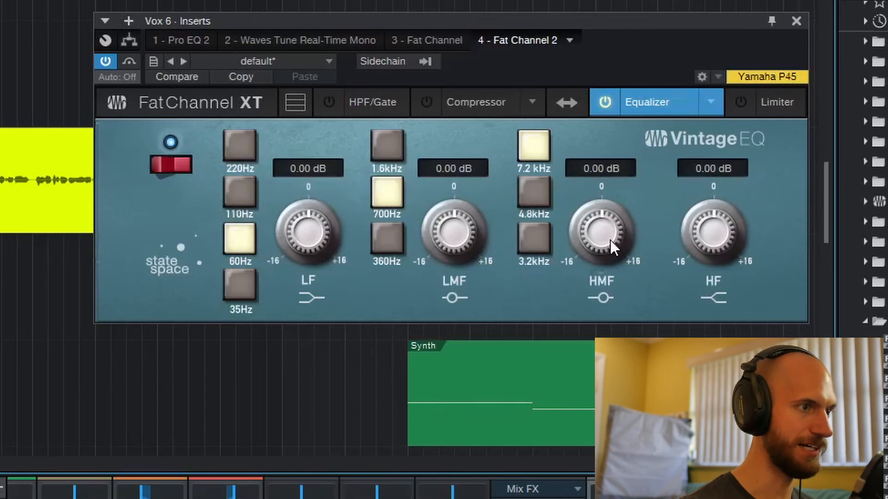
{"action": "left_click_drag", "start_coordinate": [609, 240], "coordinate": [603, 185]}
{"action": "left_click_drag", "start_coordinate": [710, 224], "coordinate": [709, 183]}
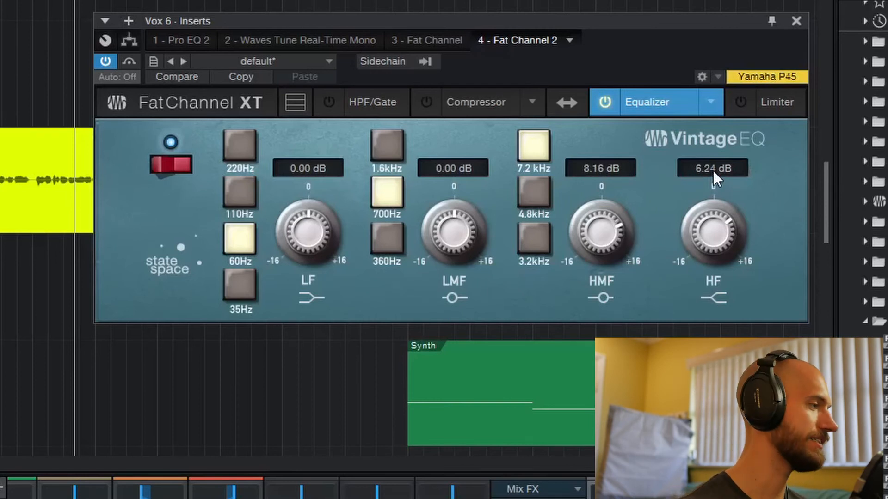
{"action": "left_click", "coordinate": [796, 22]}
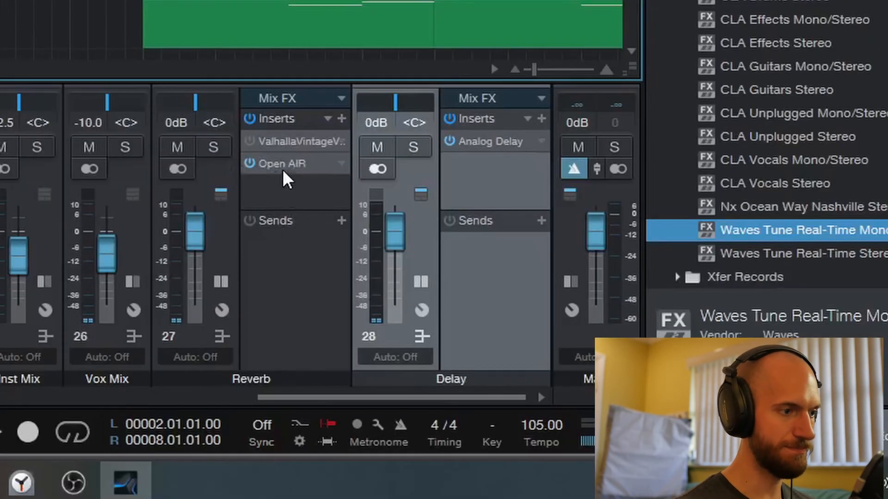
Examine the settings of Open AIR on the Reverb channel and Analog Delay on the Delay channel, closing each plug-in
{"action": "left_click", "coordinate": [283, 171]}
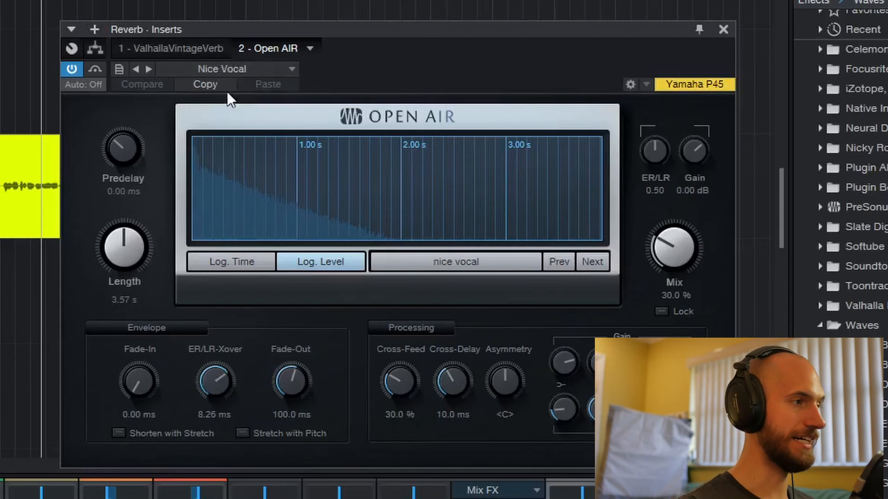
{"action": "left_click", "coordinate": [723, 30]}
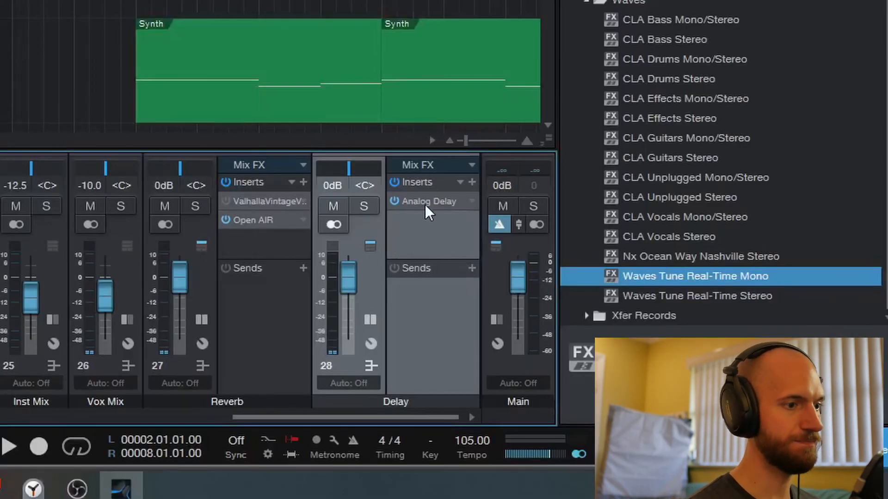
{"action": "left_click", "coordinate": [425, 201]}
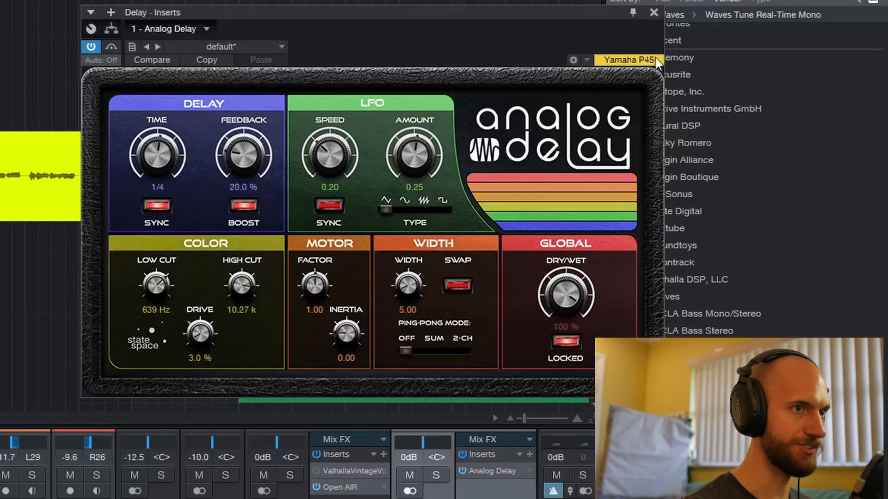
{"action": "left_click", "coordinate": [653, 12]}
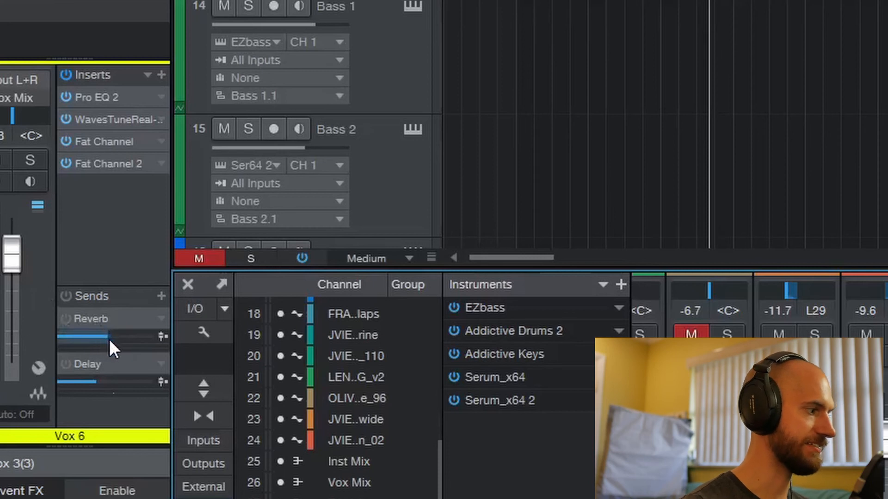
Set Vox 6's Reverb send level to -10.4 dB, solo the track and enable its Reverb and Delay sends
{"action": "mouse_move", "coordinate": [109, 349]}
{"action": "left_mouse_down"}
{"action": "mouse_move", "coordinate": [117, 353]}
{"action": "mouse_move", "coordinate": [106, 343]}
{"action": "left_mouse_up"}
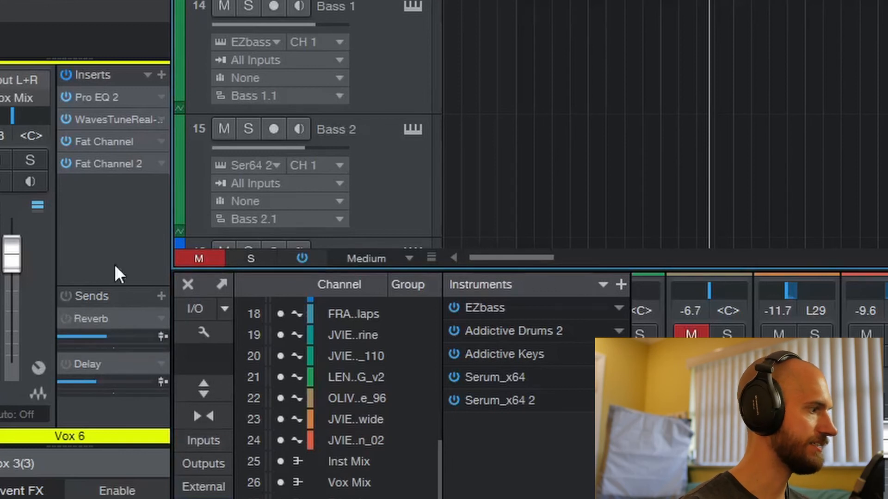
{"action": "left_click", "coordinate": [241, 259]}
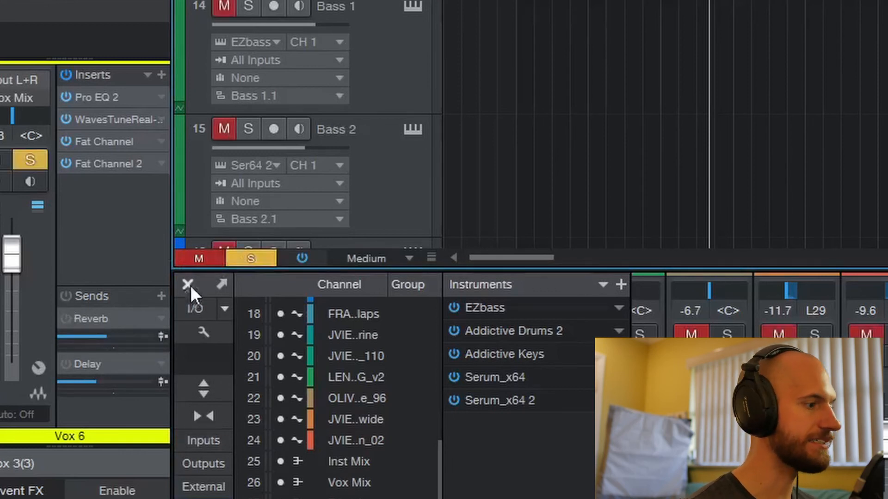
{"action": "left_click", "coordinate": [66, 297]}
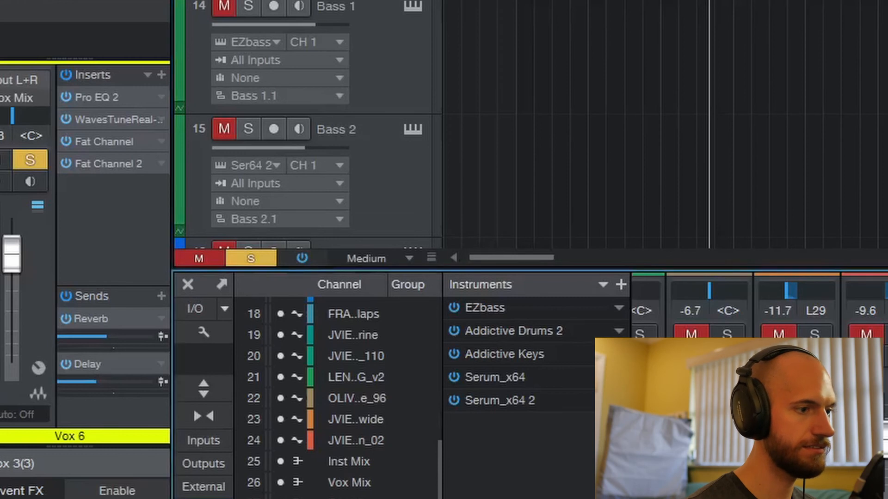
Play the soloed Vox 6 vocal, compare its sends bypassed and active, and turn off solo to hear it in the mix
{"action": "left_click", "coordinate": [516, 1]}
{"action": "key", "text": "space"}
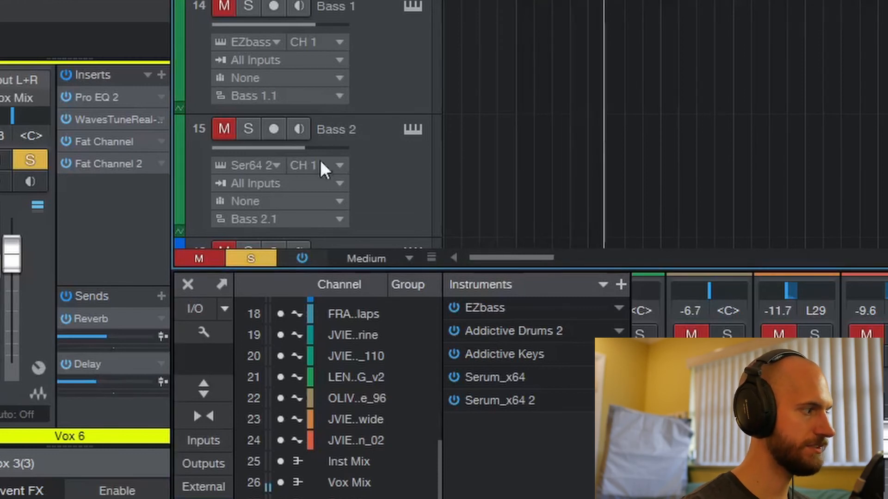
{"action": "left_click", "coordinate": [64, 297]}
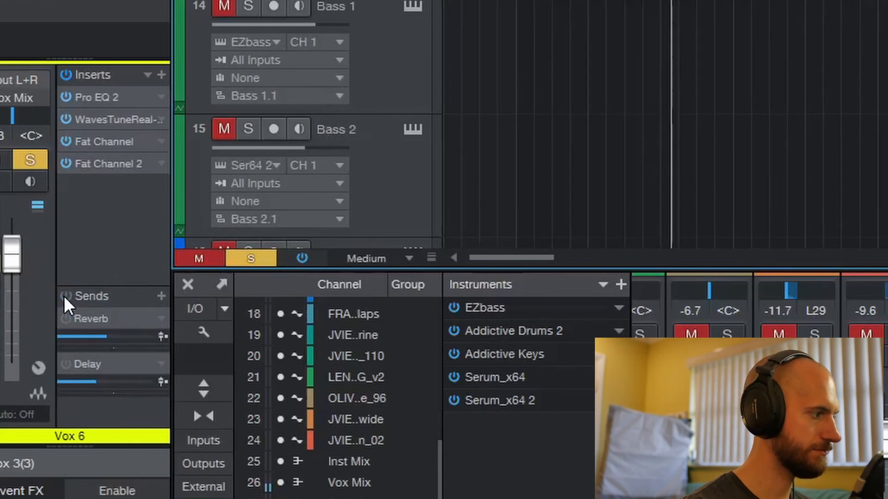
{"action": "left_click", "coordinate": [64, 296]}
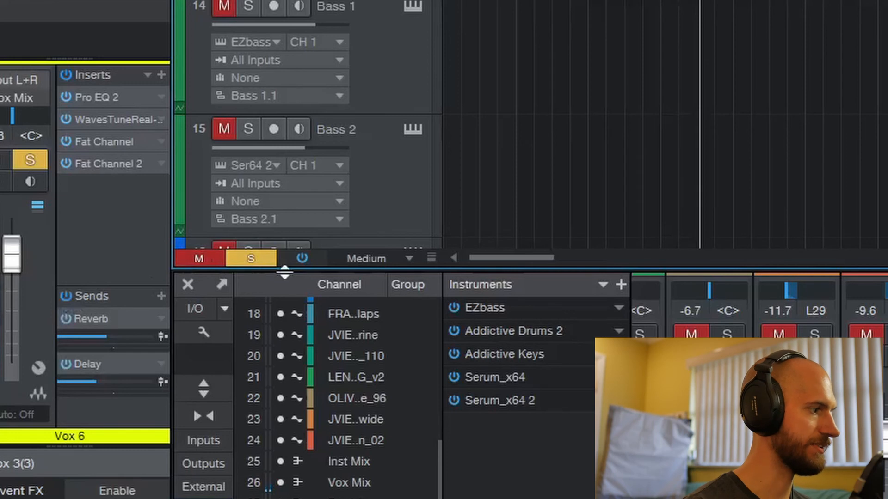
{"action": "left_click", "coordinate": [263, 259]}
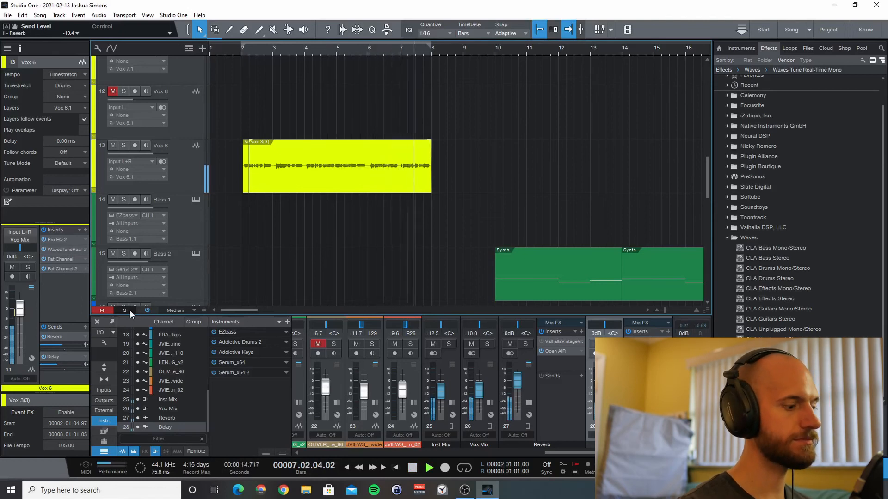
{"action": "key", "text": "space"}
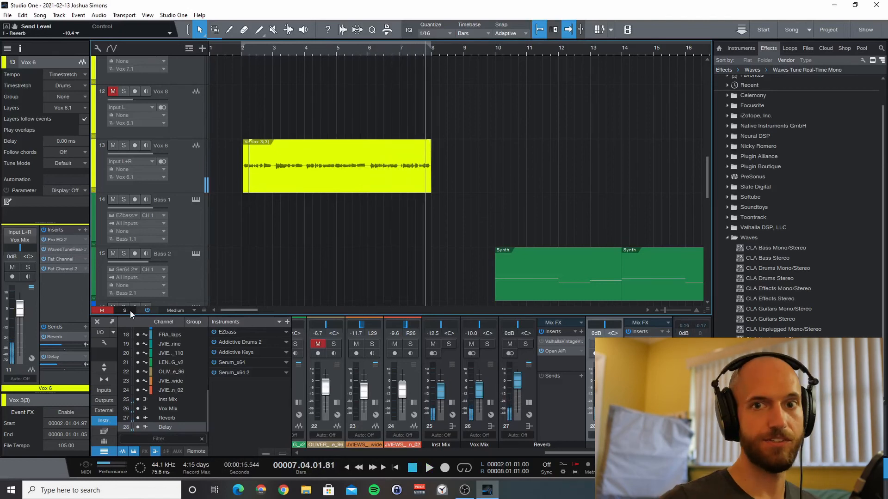